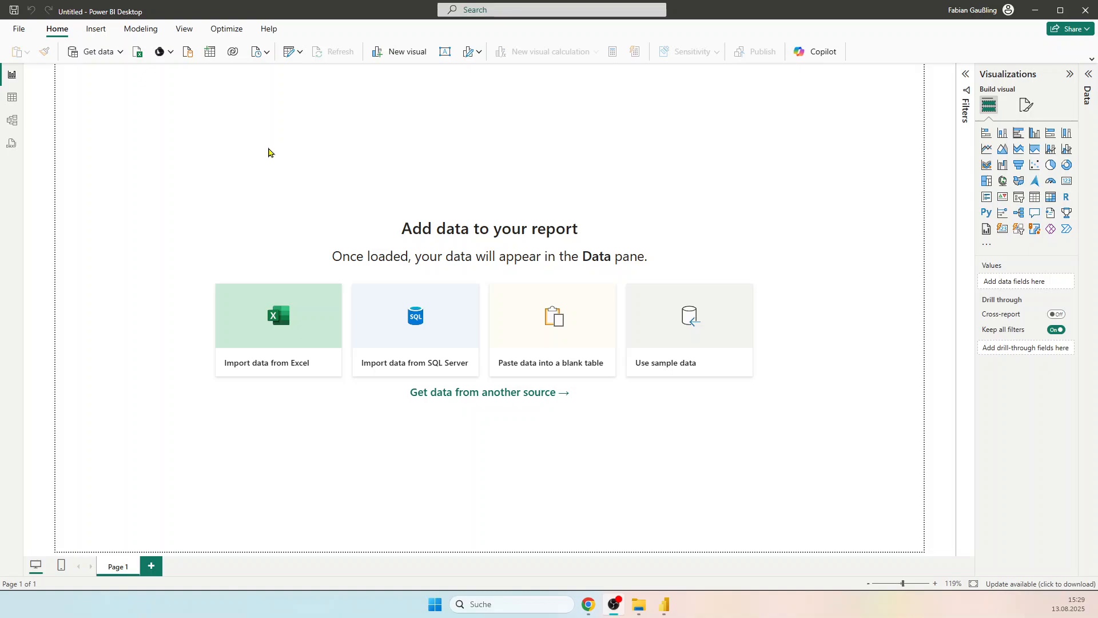
Step: Open the Power Query Editor and connect to the Excel workbook Power BI Base data as a new source
left_click(298, 53)
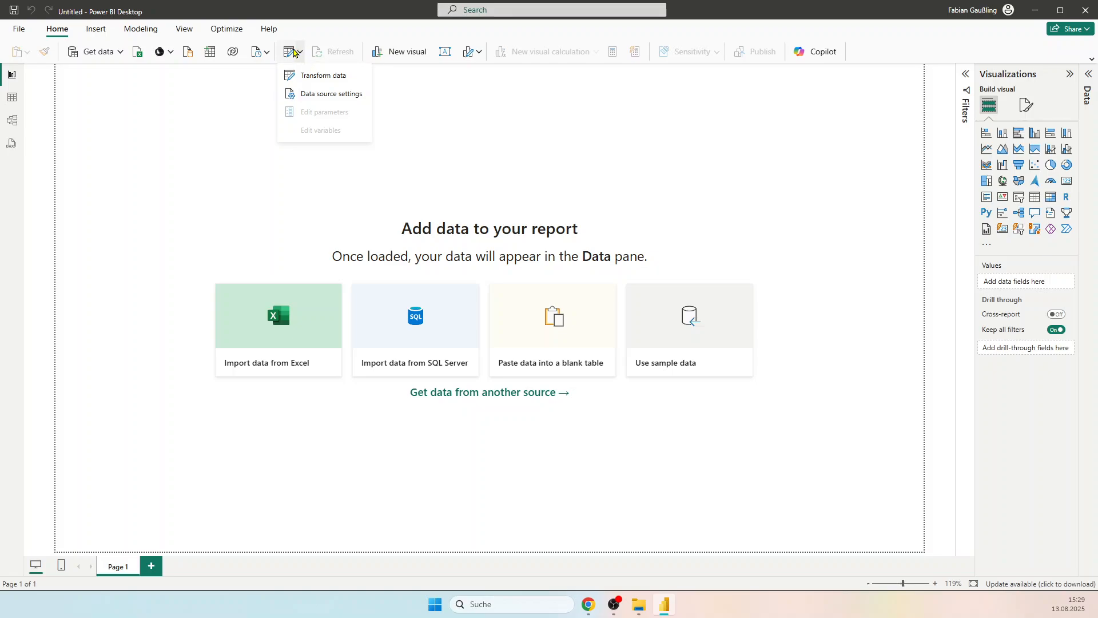
left_click(325, 76)
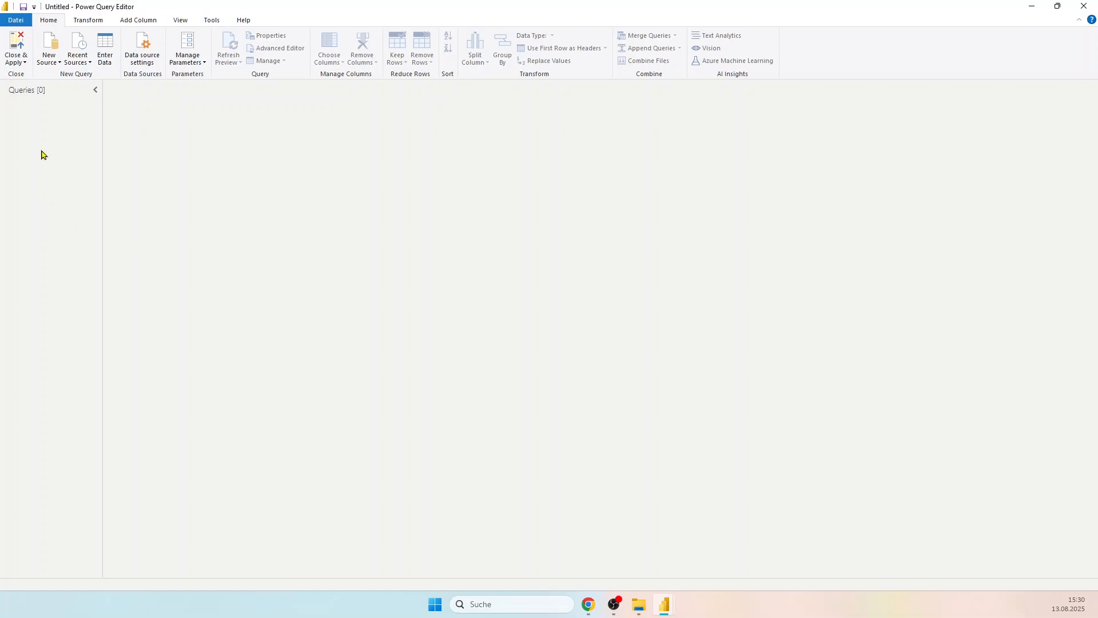
left_click(51, 40)
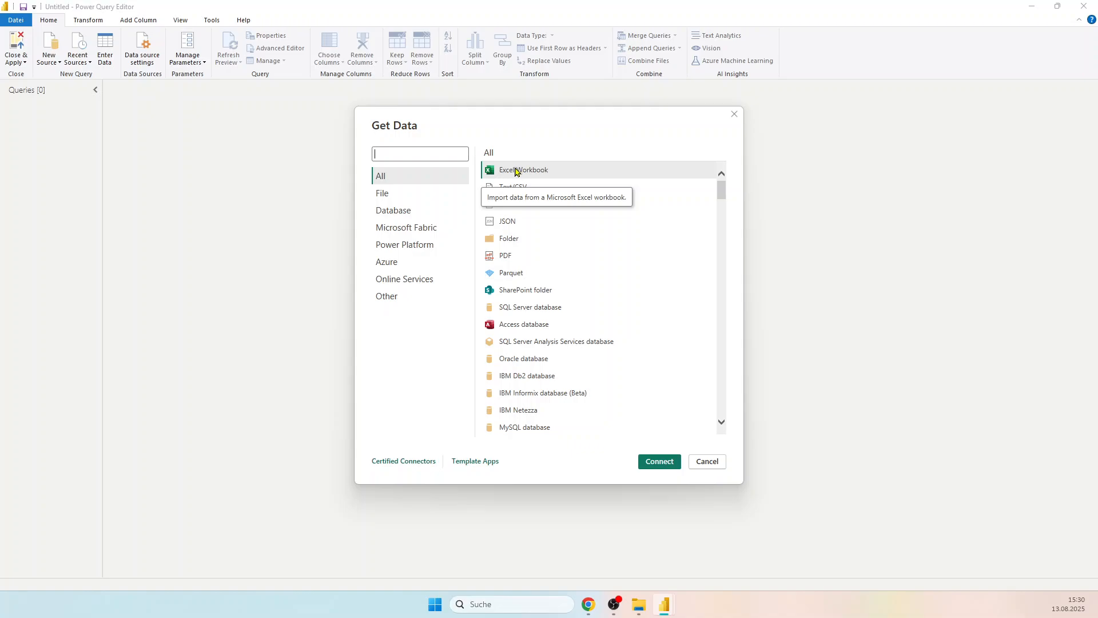
left_click(658, 461)
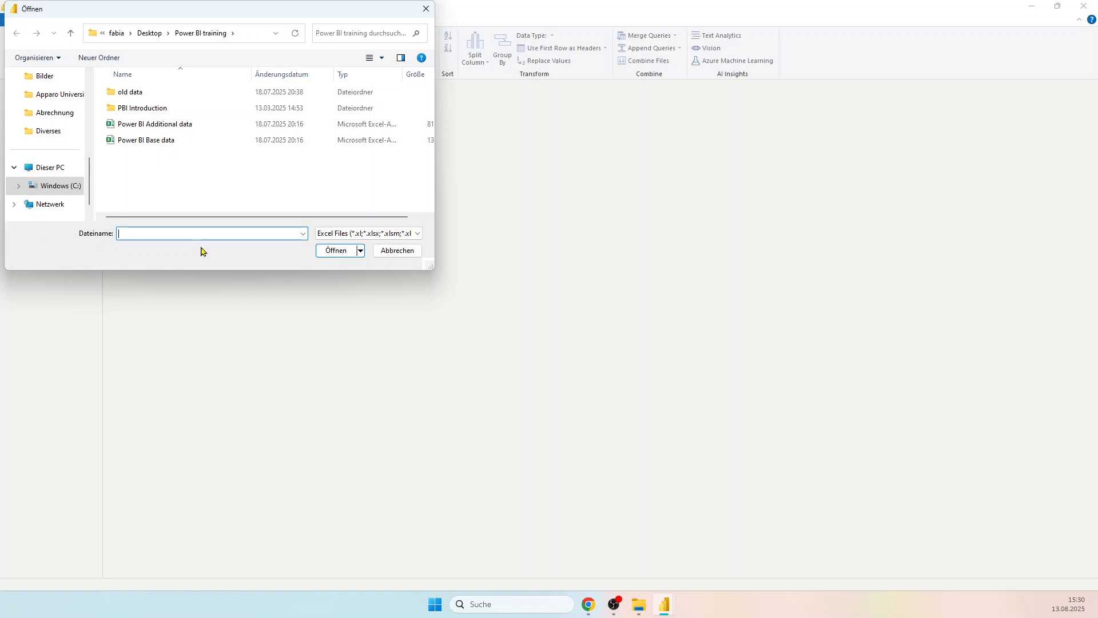
left_click(143, 140)
left_click(336, 250)
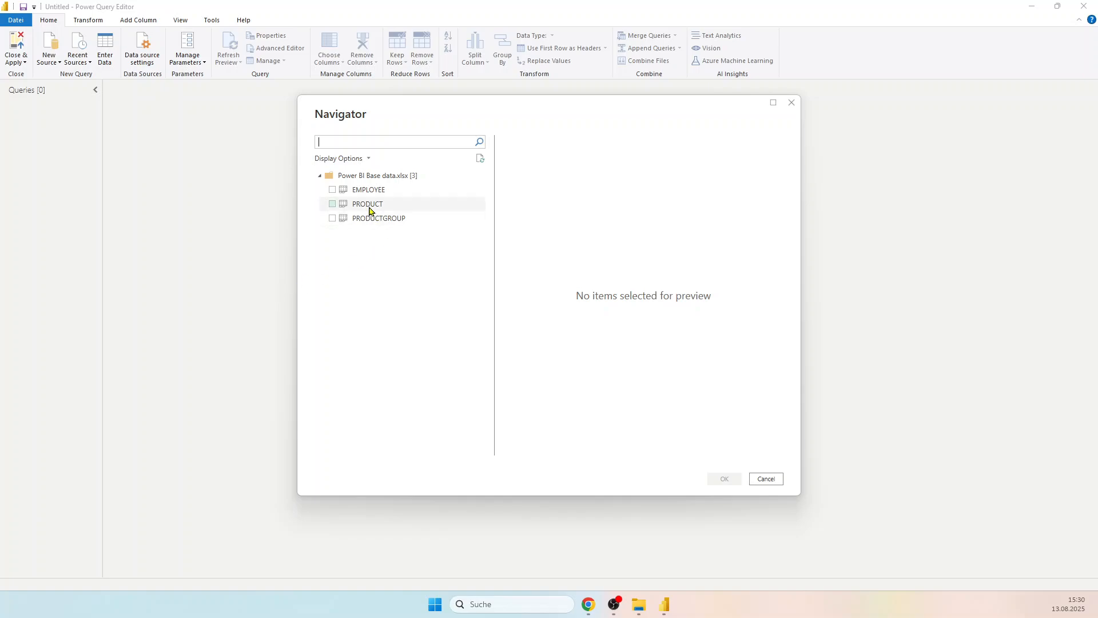
Step: Preview the PRODUCT and PRODUCTGROUP tables and load both as queries
left_click(367, 205)
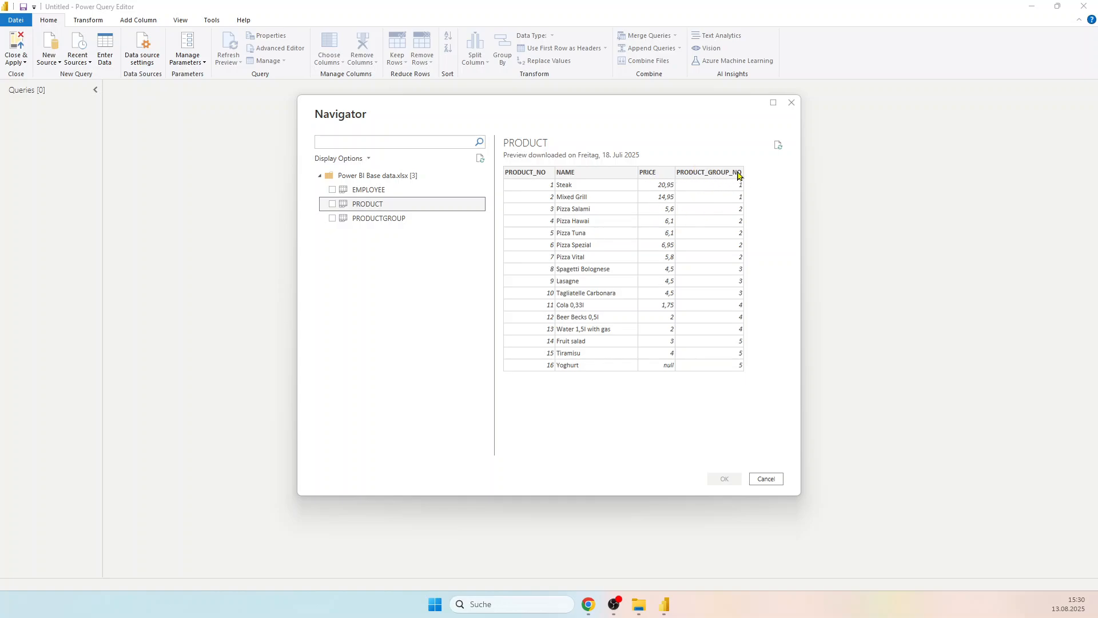
left_click(380, 219)
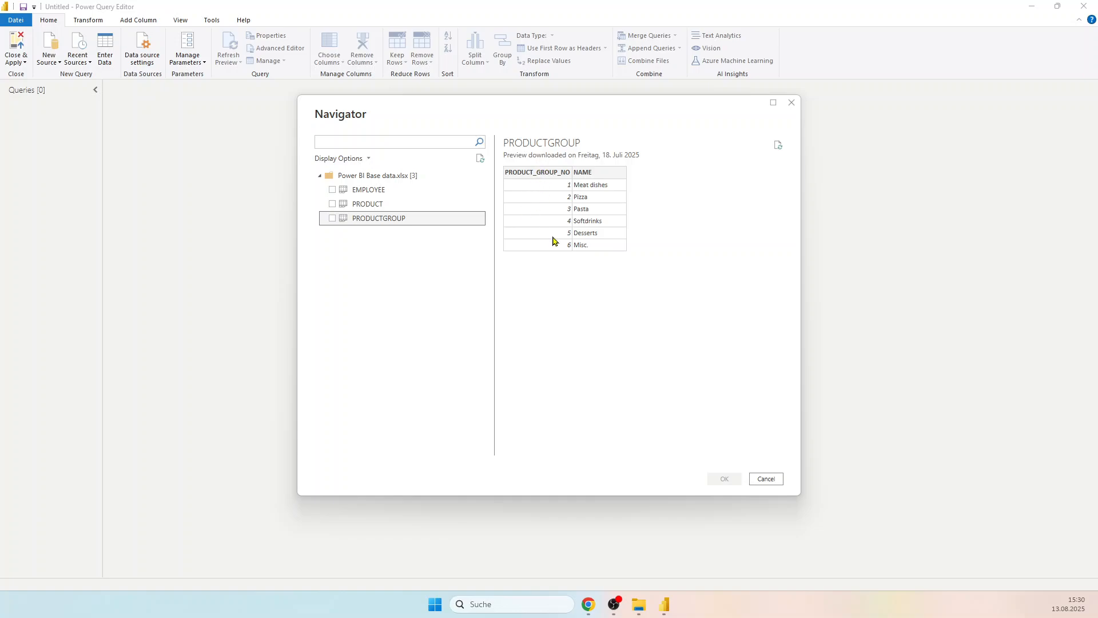
left_click(333, 205)
left_click(333, 219)
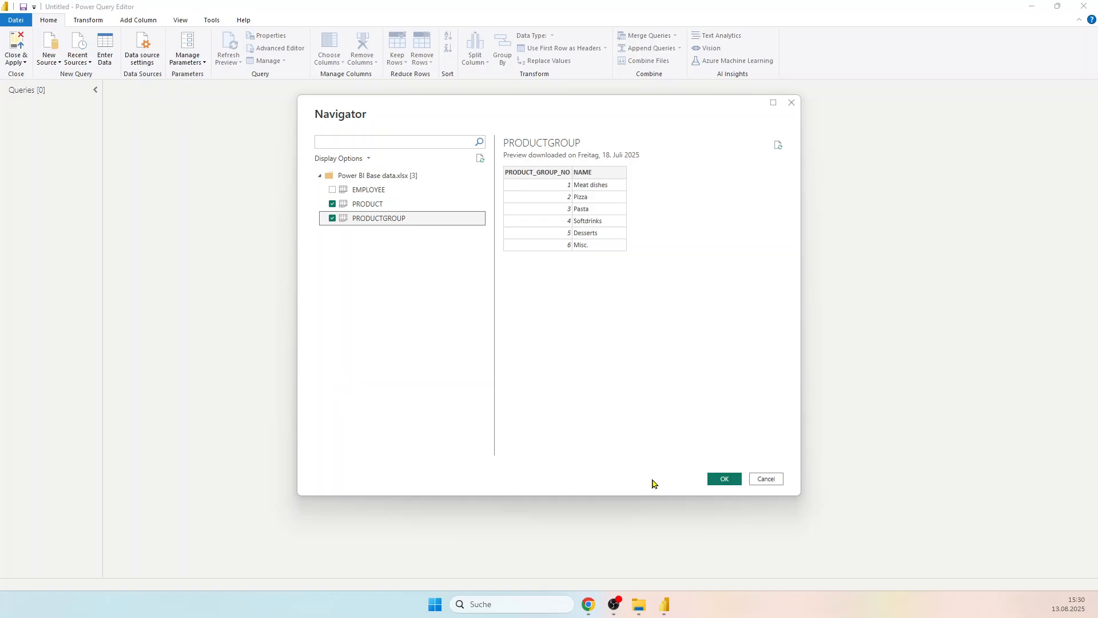
left_click(723, 481)
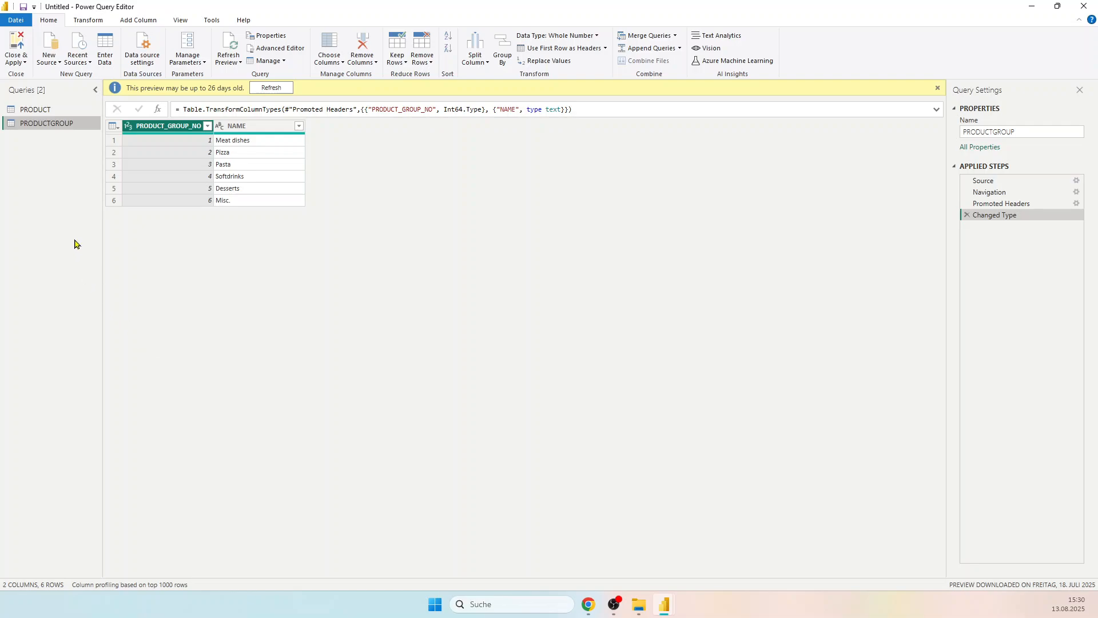
Step: Examine the columns of the PRODUCT and PRODUCTGROUP queries, dismissing the preview age notice on PRODUCT
left_click(36, 109)
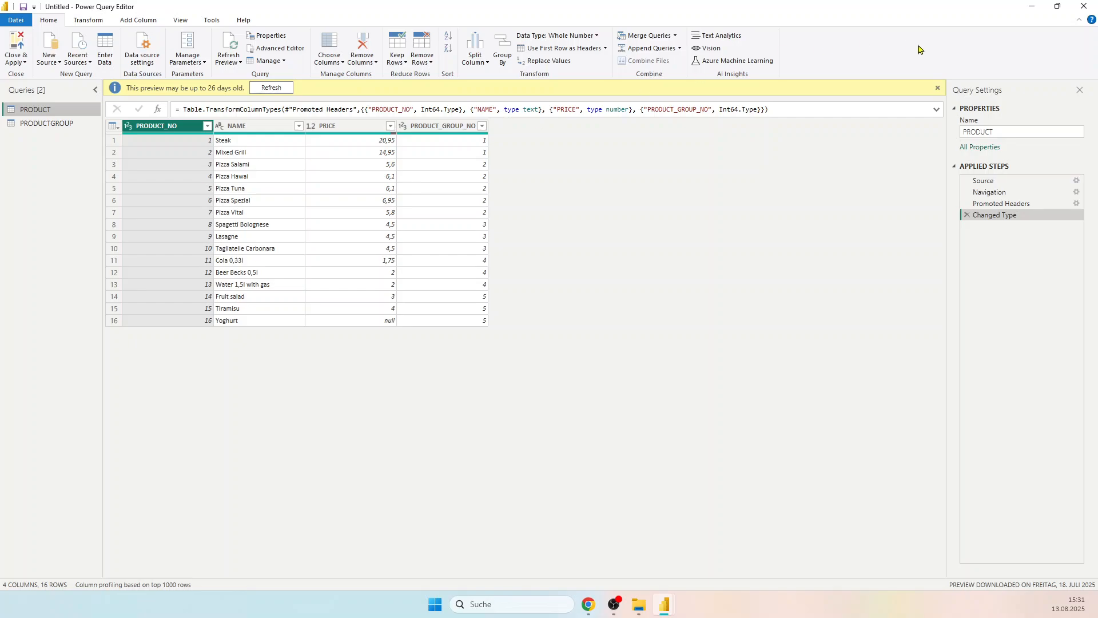
left_click(939, 90)
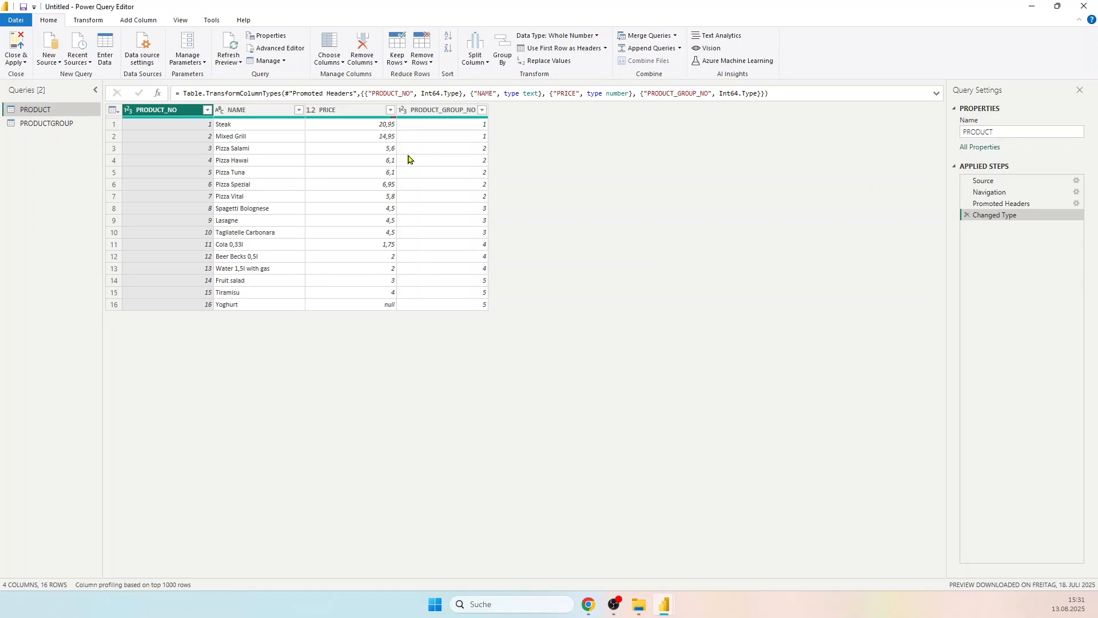
left_click(46, 125)
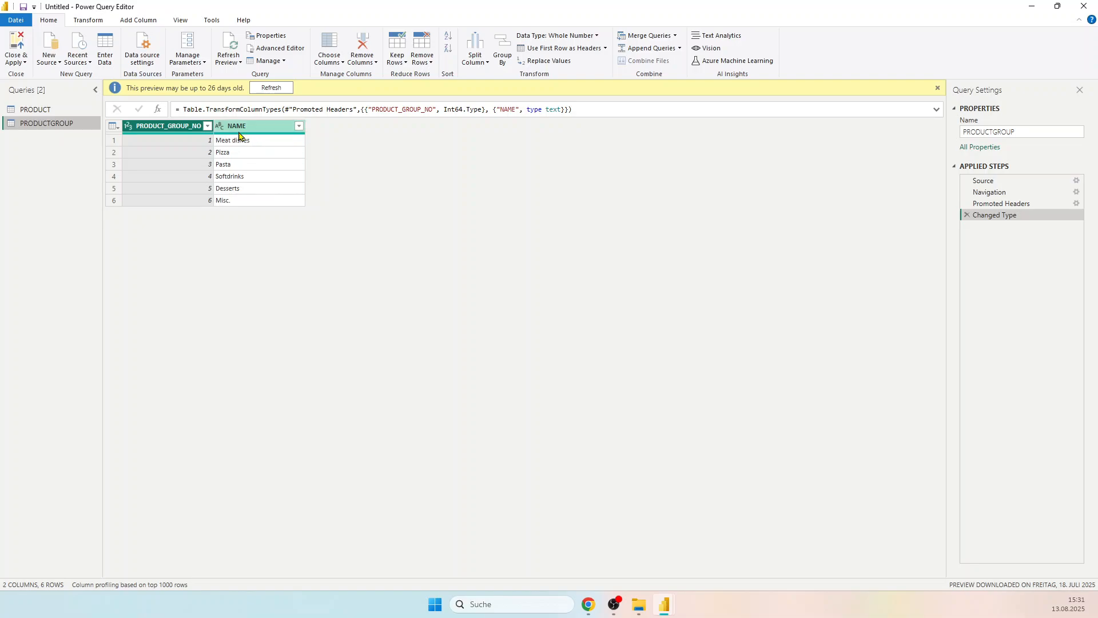
left_click(45, 113)
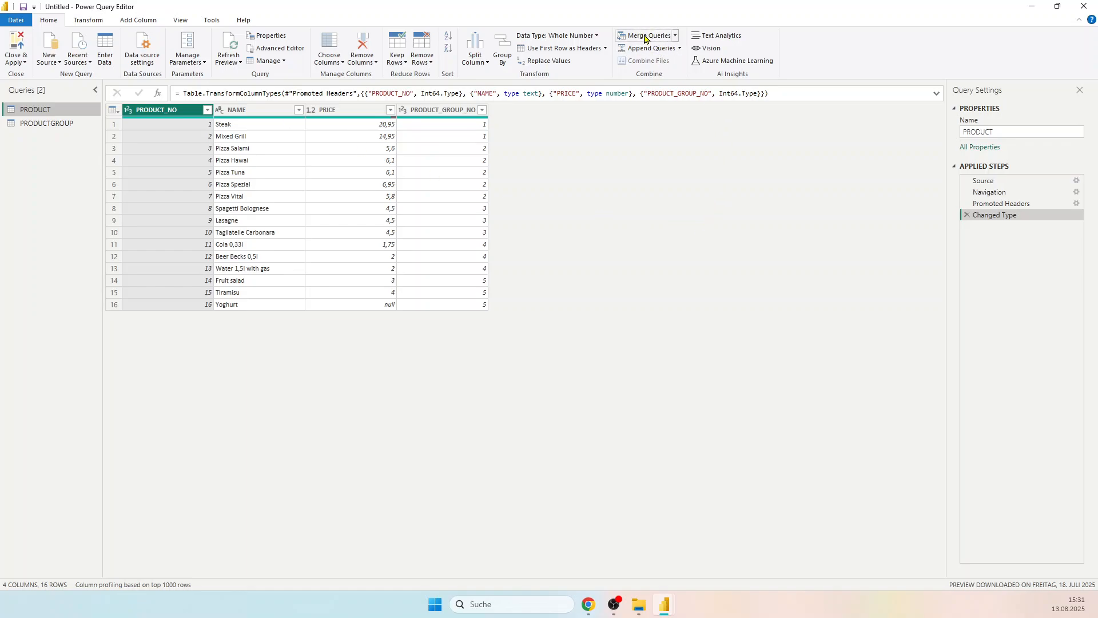
Step: View the available merge query options and look over the PRODUCTGROUP and PRODUCT tables again
left_click(676, 37)
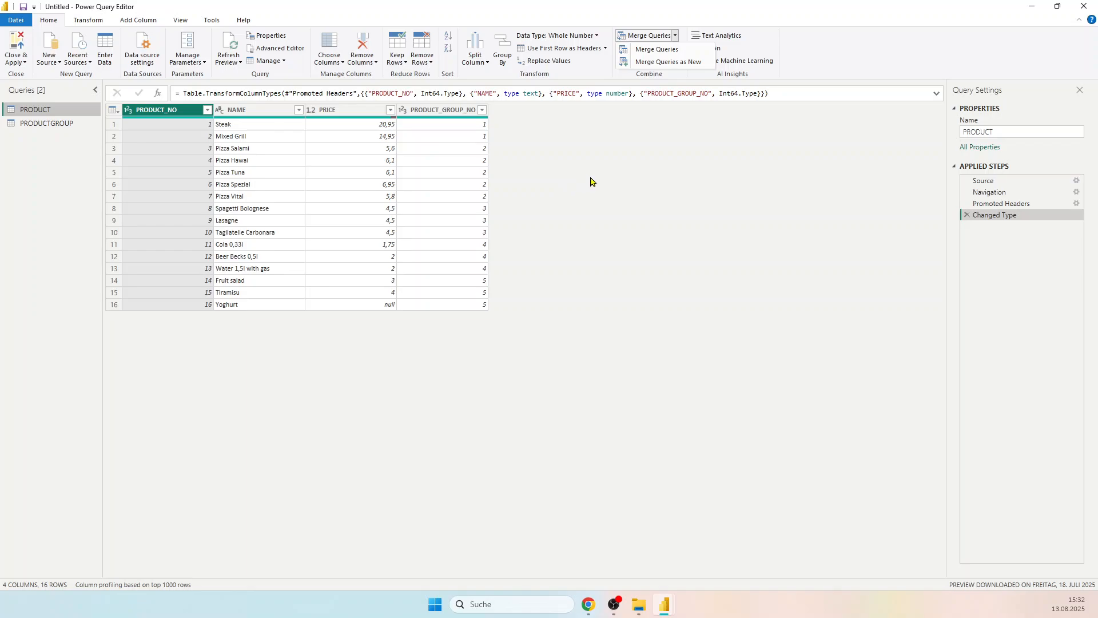
left_click(45, 129)
left_click(49, 122)
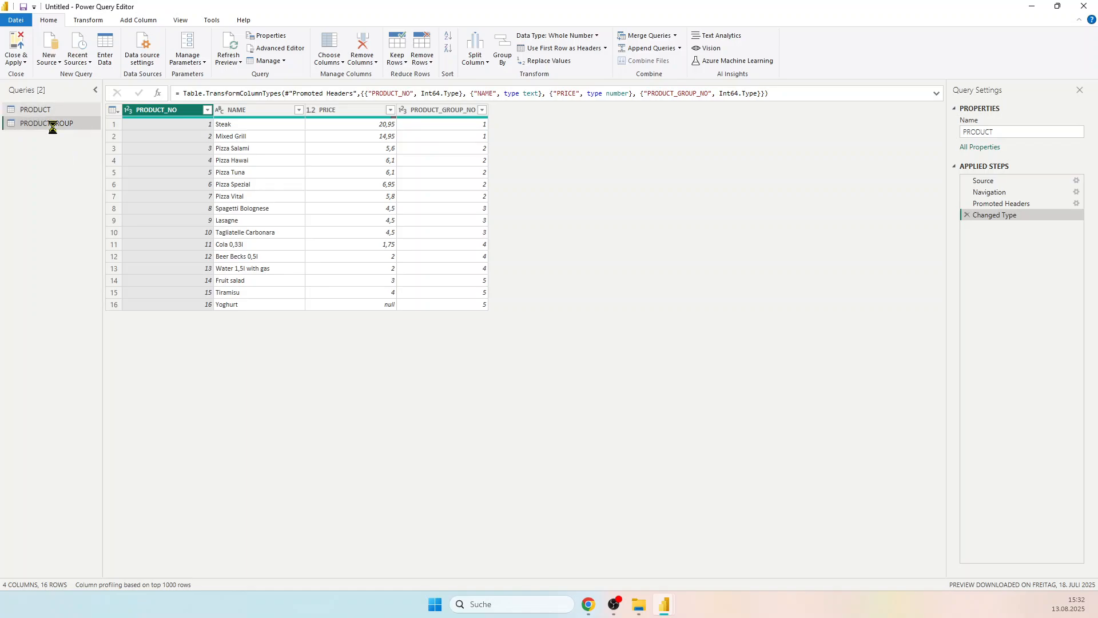
left_click(43, 109)
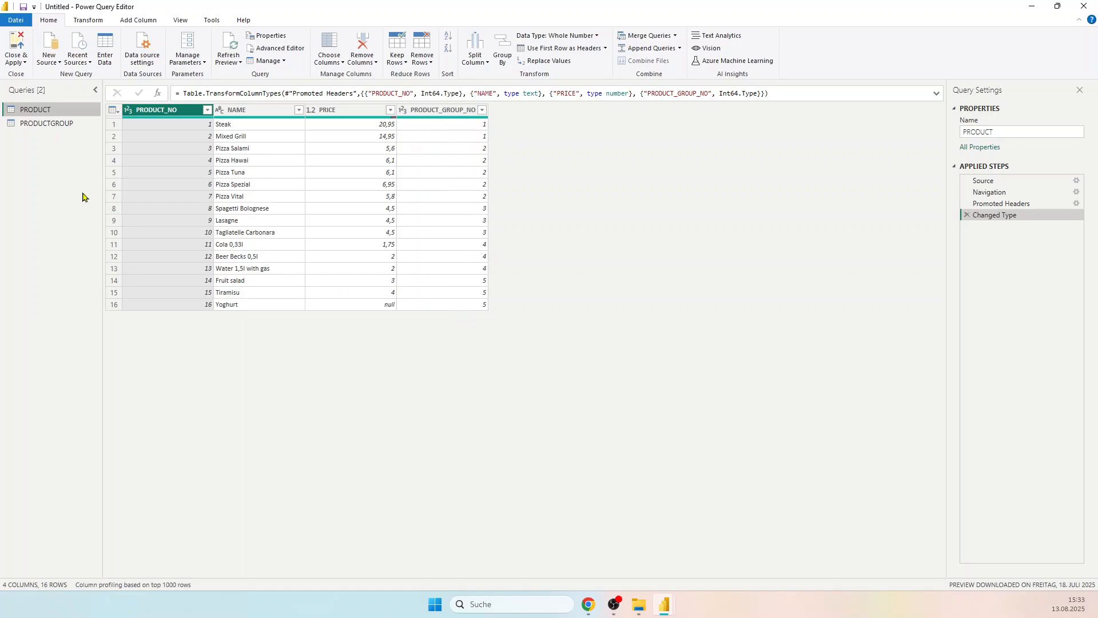
left_click(38, 124)
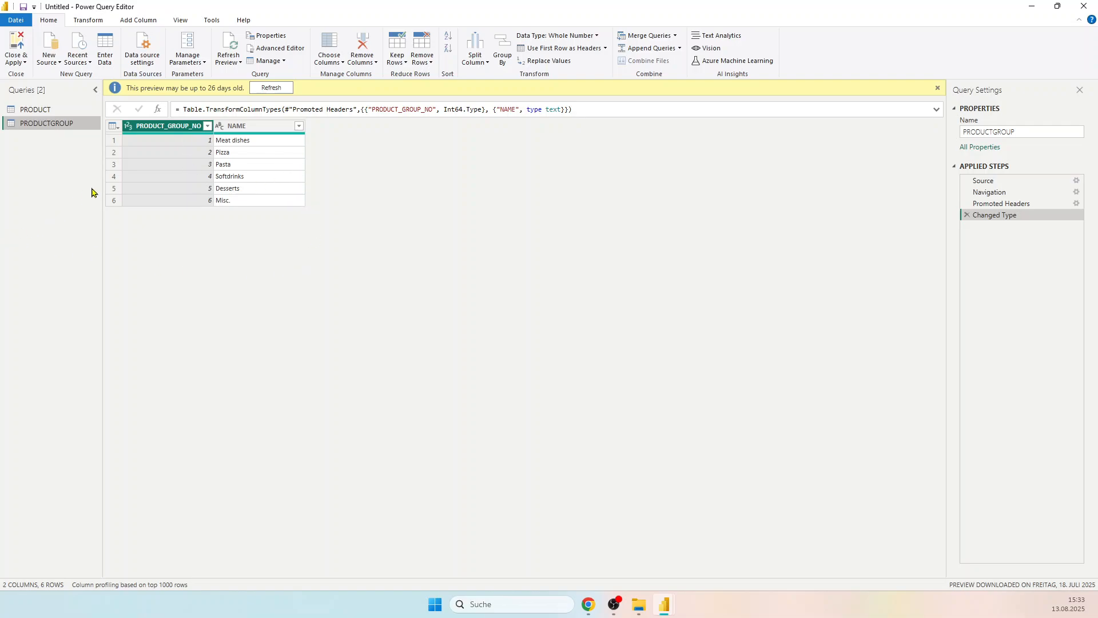
left_click(44, 113)
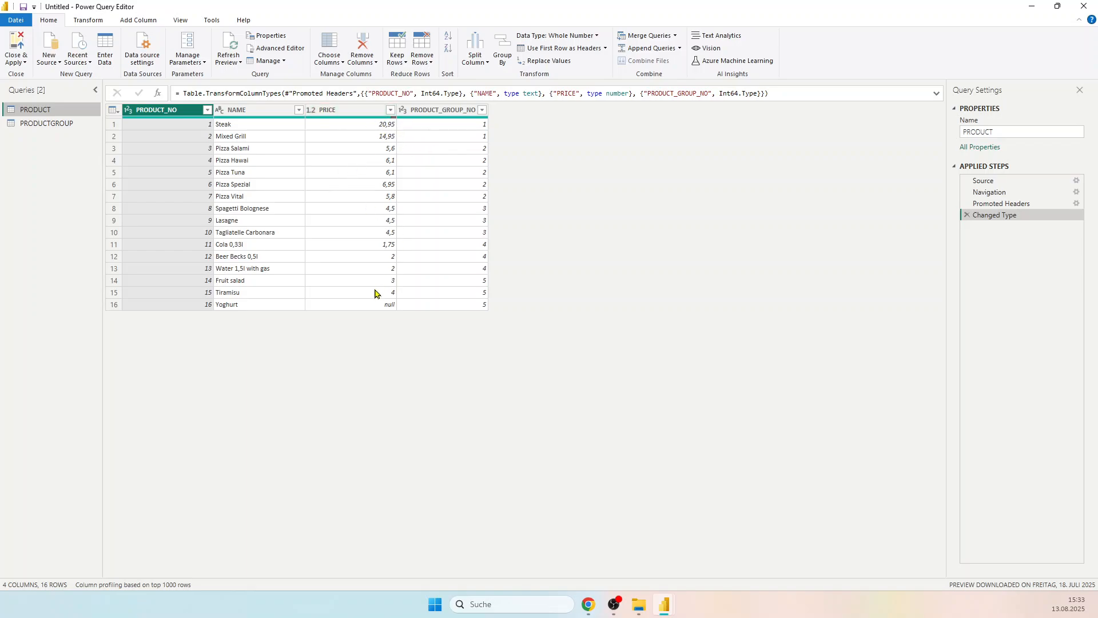
Step: Compare individual PRODUCT_GROUP_NO values in PRODUCT with the matching group numbers and names in PRODUCTGROUP
left_click(435, 137)
left_click(39, 124)
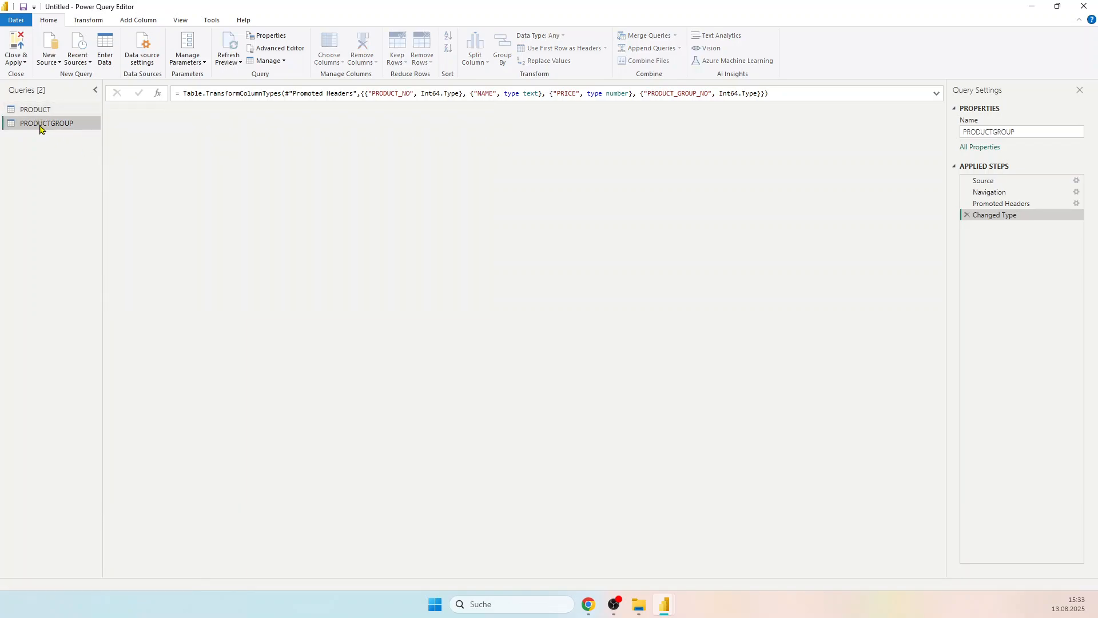
left_click(180, 142)
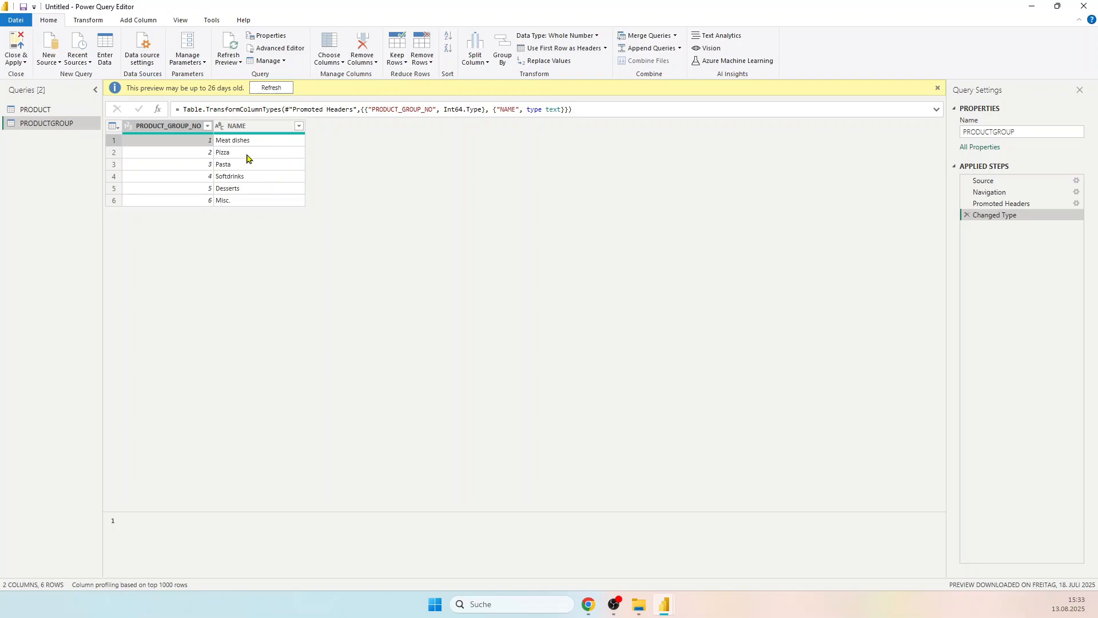
left_click(40, 114)
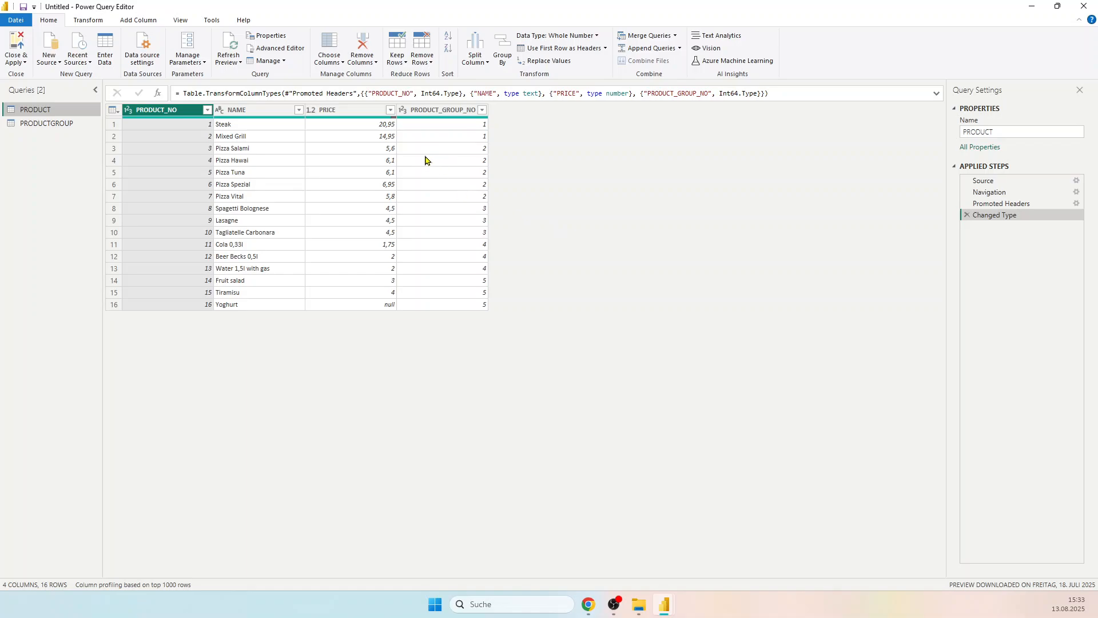
left_click(426, 211)
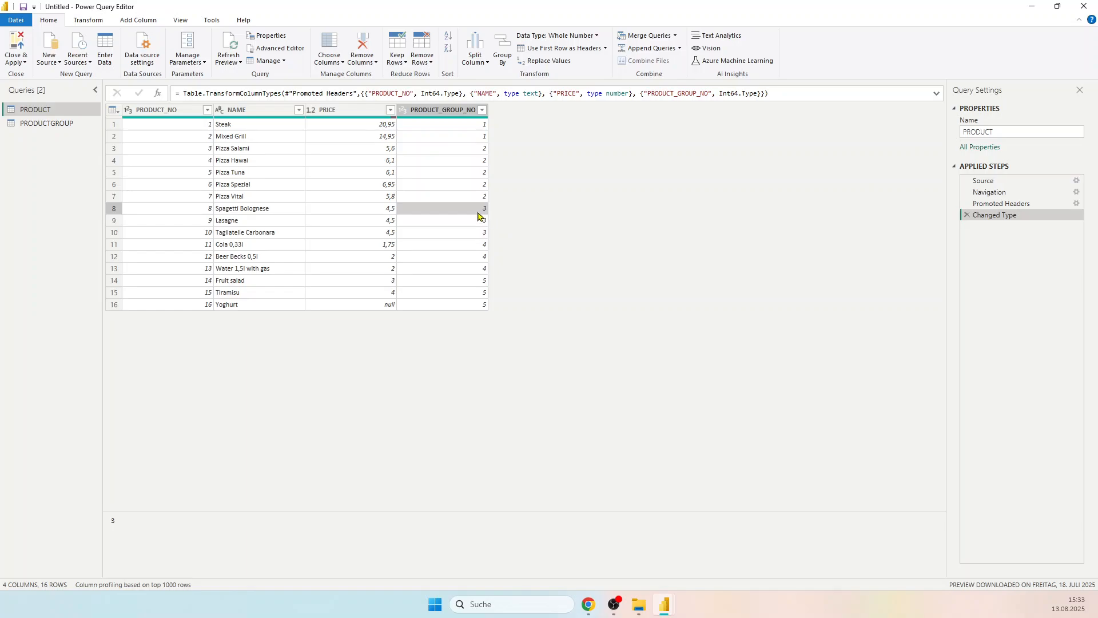
left_click(49, 124)
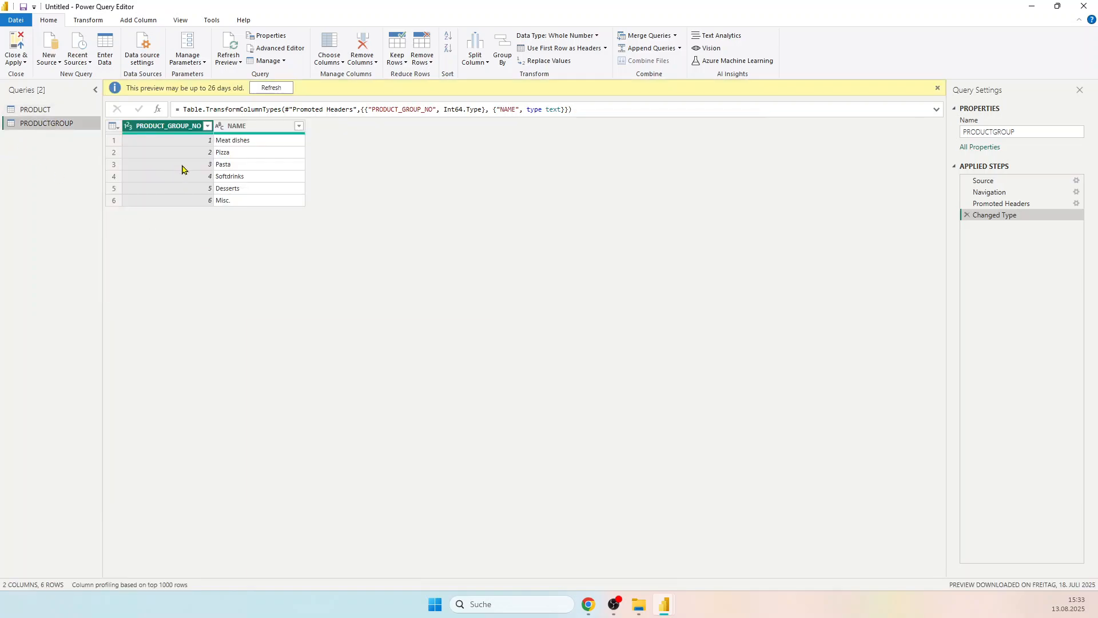
left_click(181, 166)
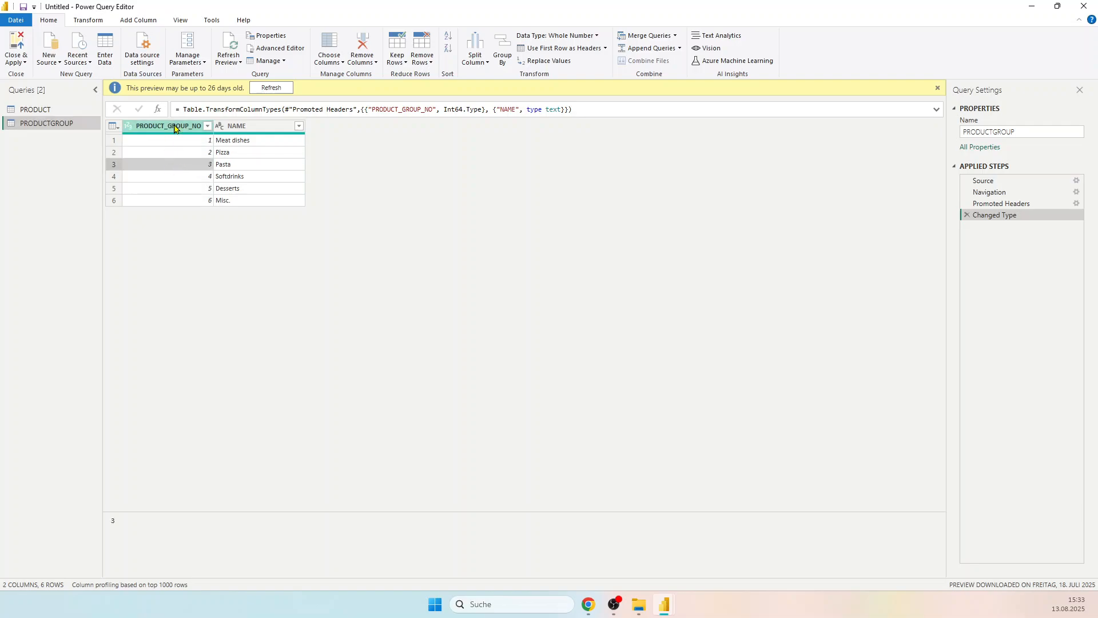
left_click(254, 166)
left_click(203, 166)
Step: Set up a merge of the PRODUCT query with PRODUCTGROUP, matching on the PRODUCT_GROUP_NO column in both tables
left_click(49, 111)
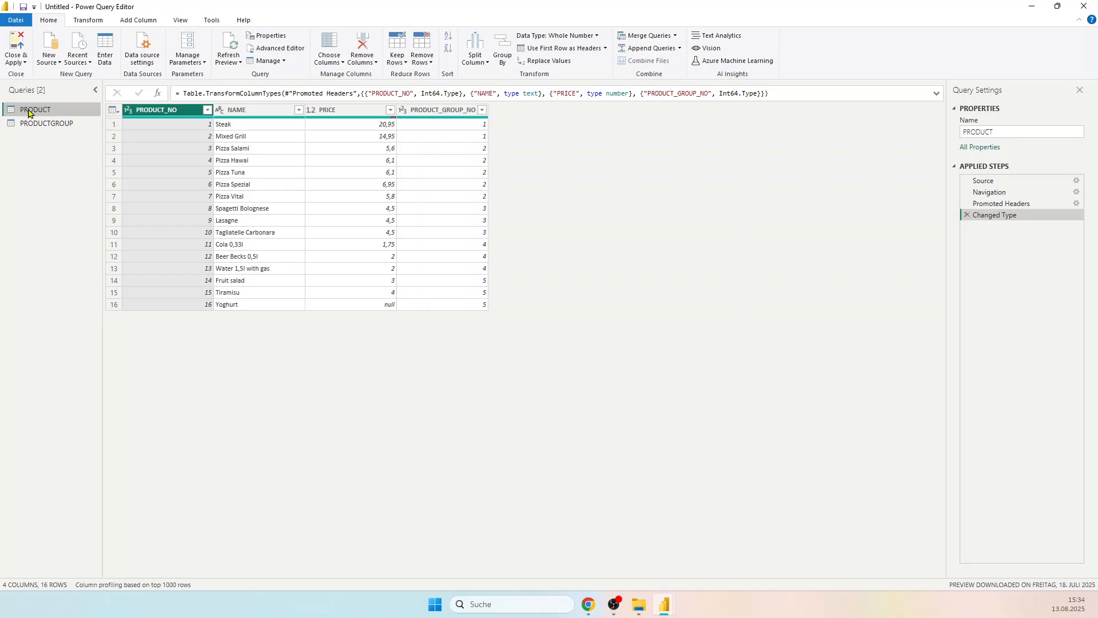
left_click(642, 37)
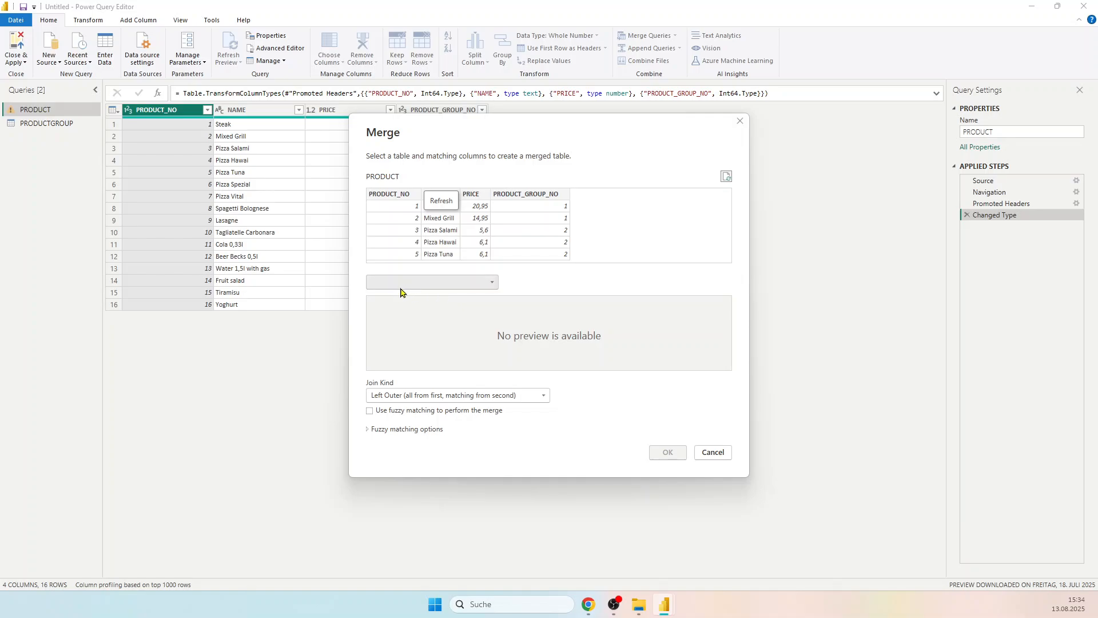
left_click(492, 284)
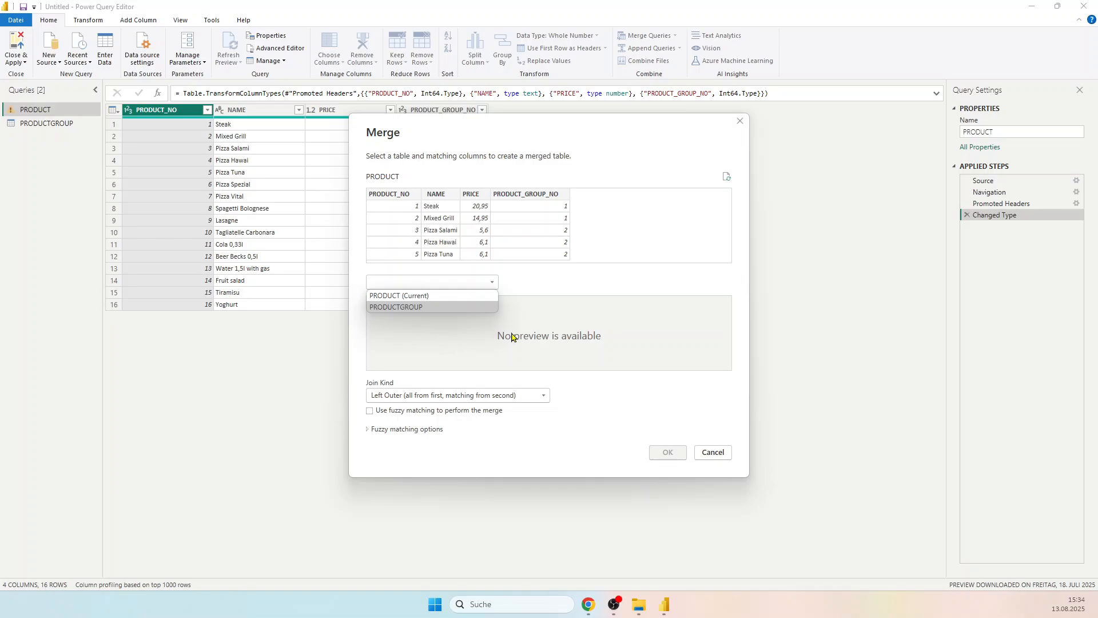
left_click(408, 310)
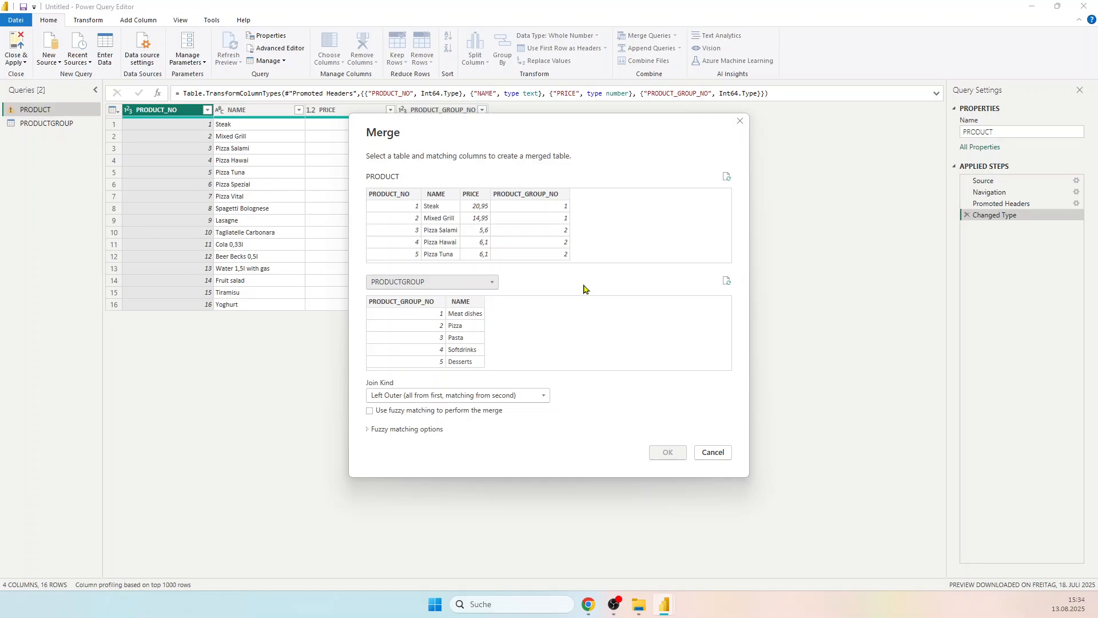
left_click(523, 210)
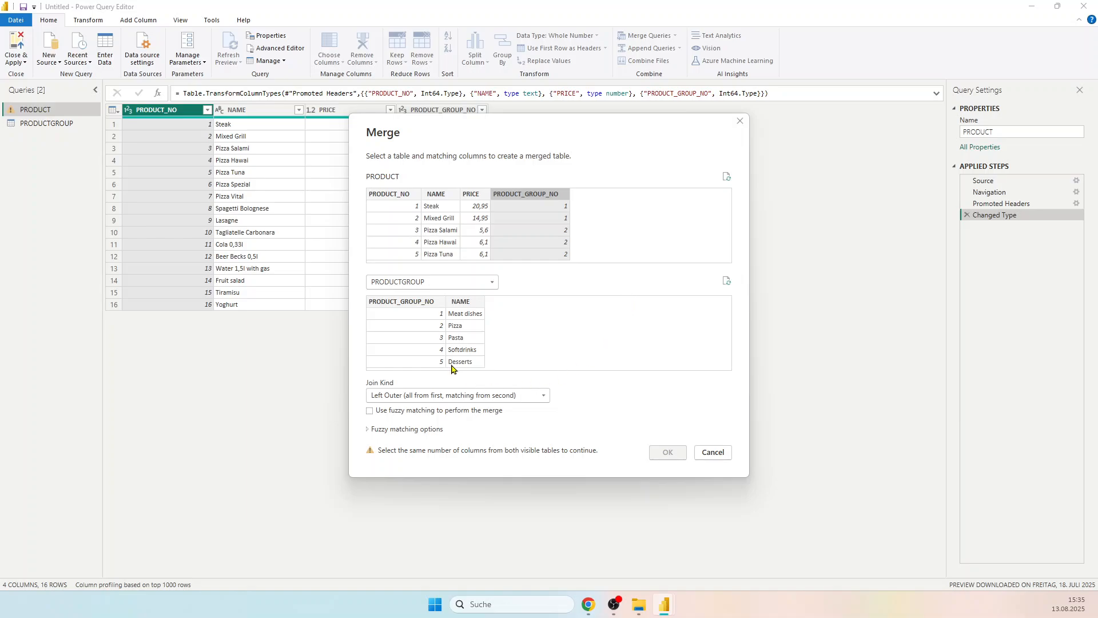
left_click(405, 316)
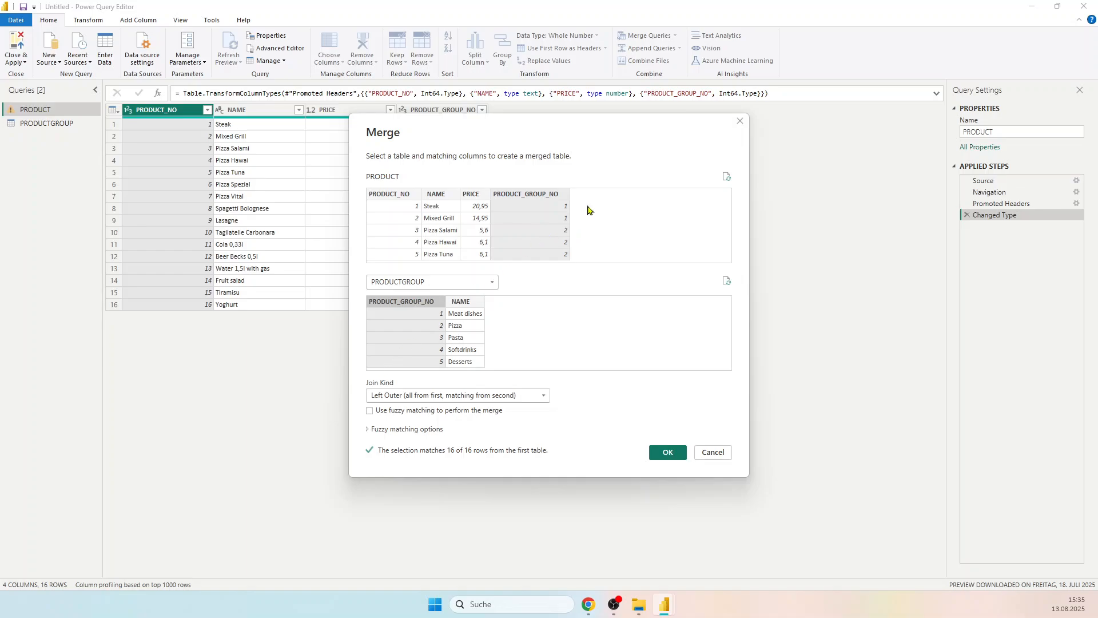
Step: Try NAME as the matching column in each table and reselect PRODUCT_GROUP_NO in both
left_click(477, 318)
left_click(426, 324)
left_click(456, 318)
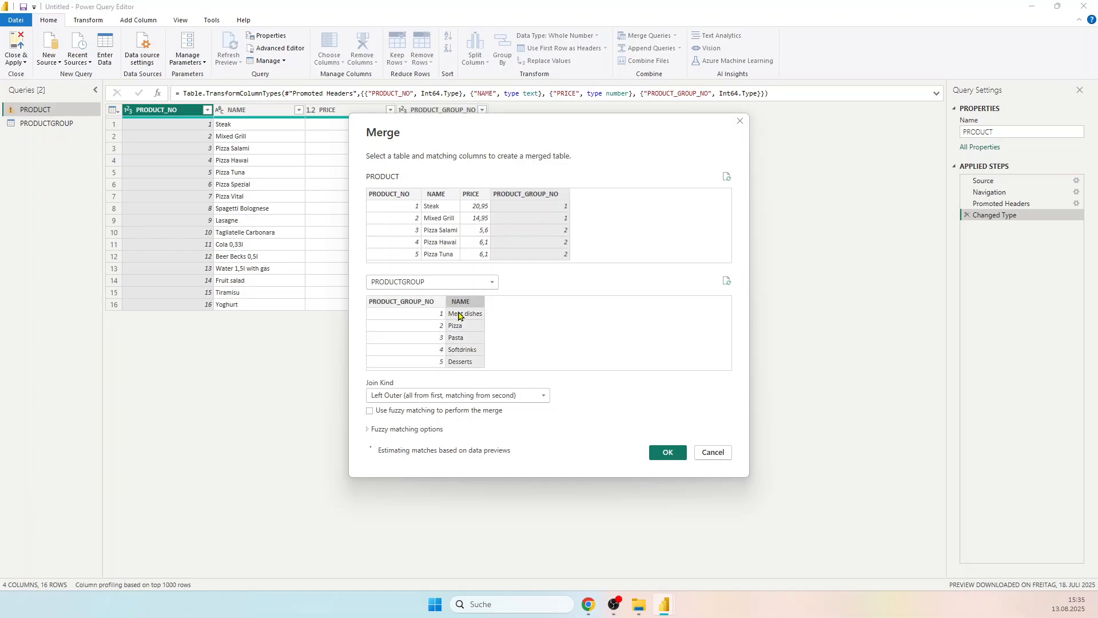
left_click(418, 321)
left_click(517, 225)
left_click(429, 221)
left_click(565, 228)
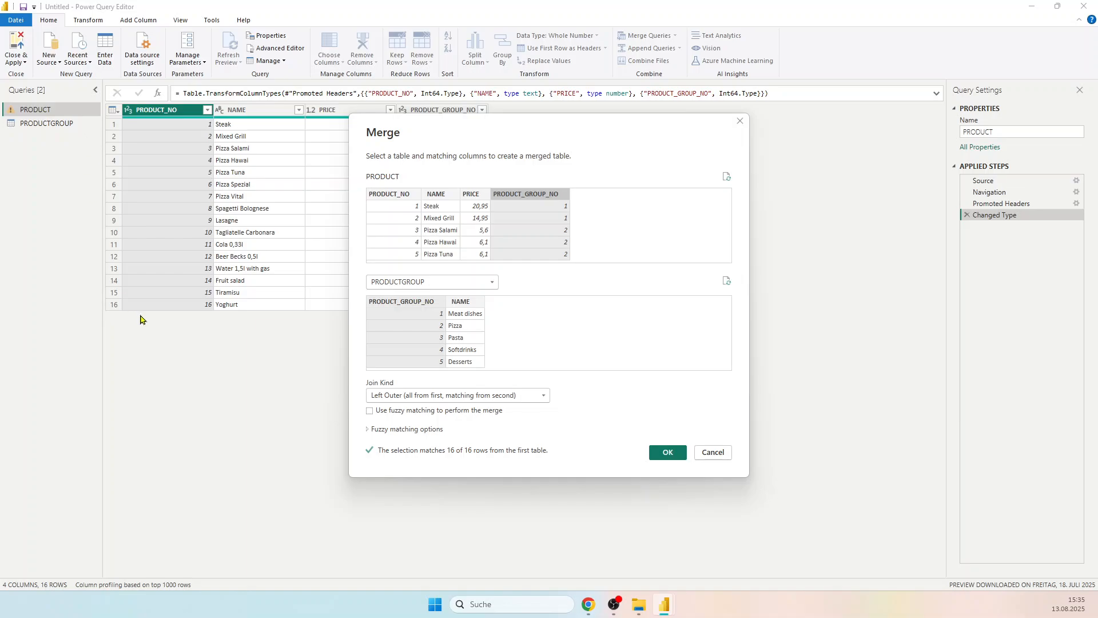
Step: Move the Merge dialog clear of the PRODUCT data and set the join kind to Inner (only matching rows)
left_click_drag(467, 147, 643, 144)
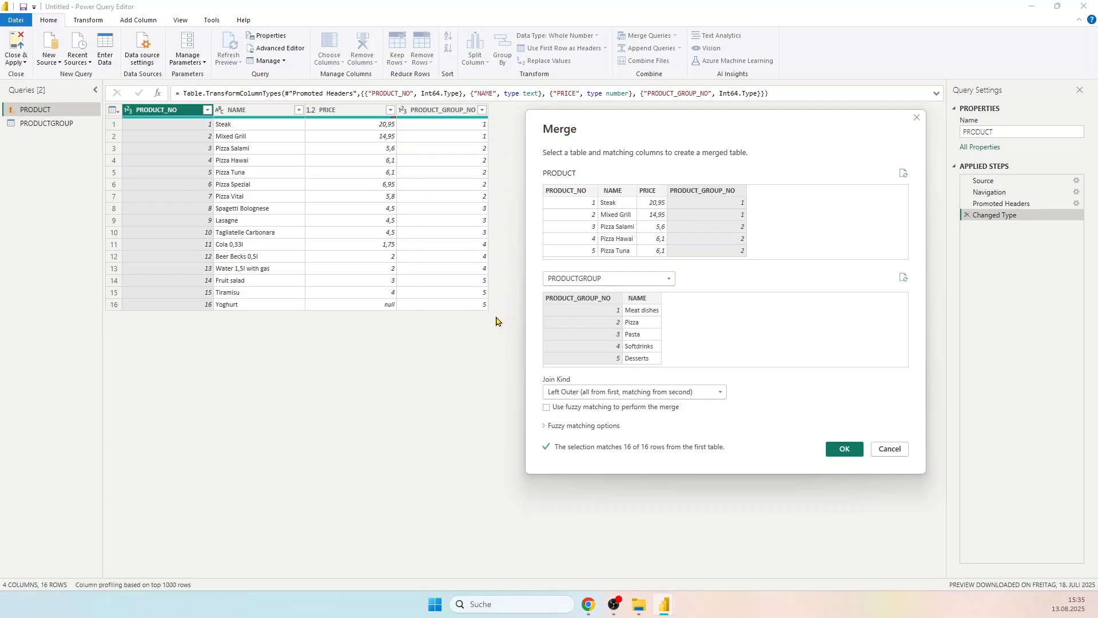
left_click(697, 394)
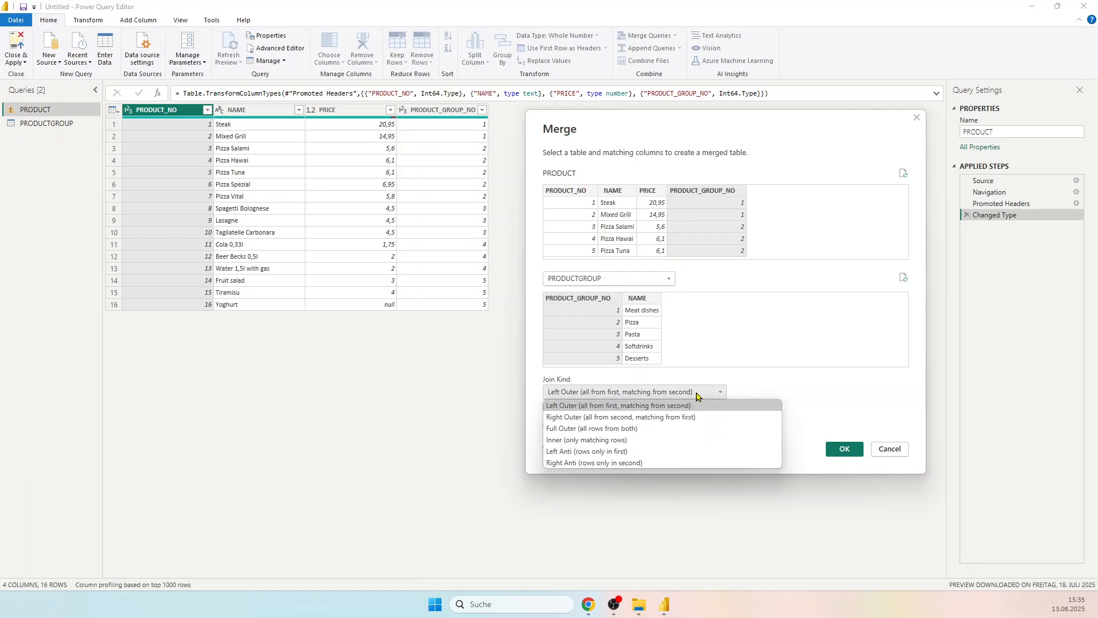
left_click(584, 441)
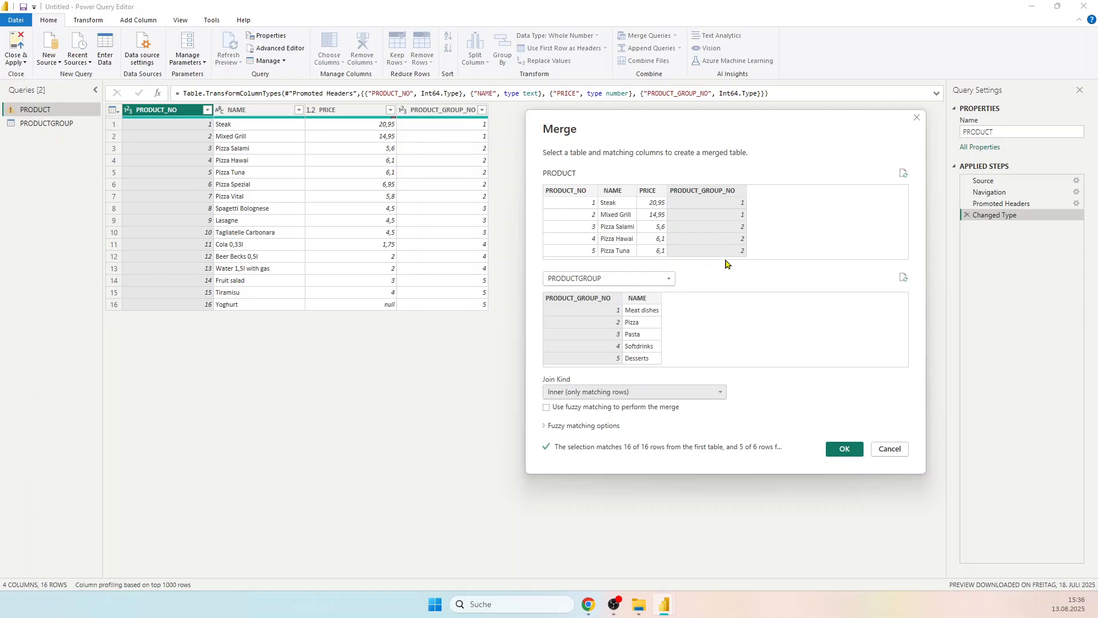
Step: Change the join kind to Left Outer (all from first, matching from second) and carry out the merge of PRODUCT with PRODUCTGROUP
left_click(664, 391)
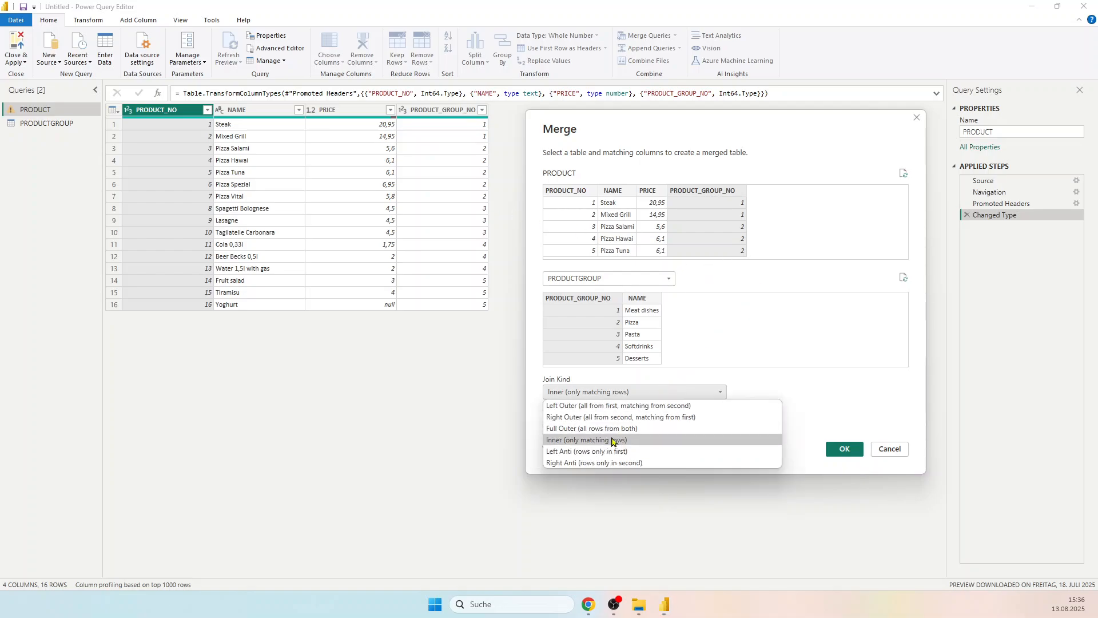
left_click(801, 388)
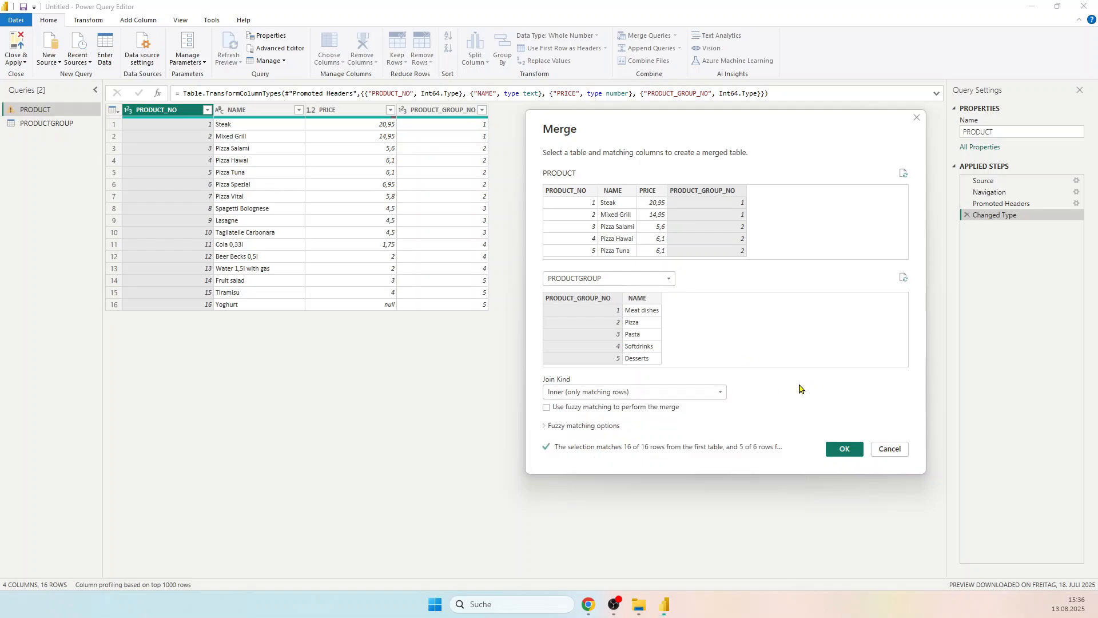
left_click(687, 392)
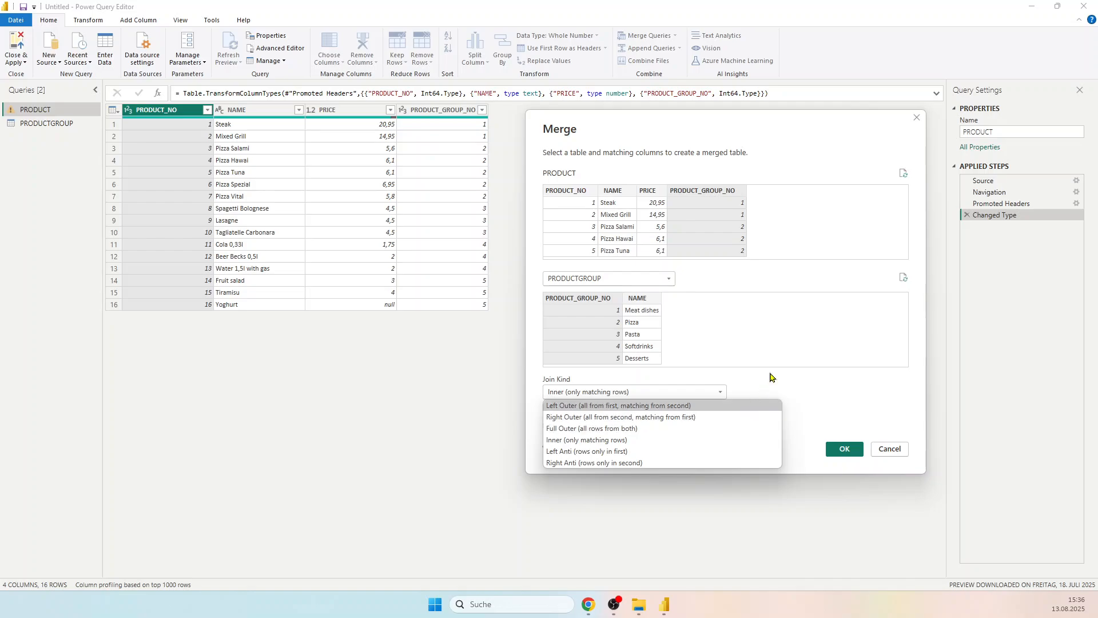
left_click(713, 408)
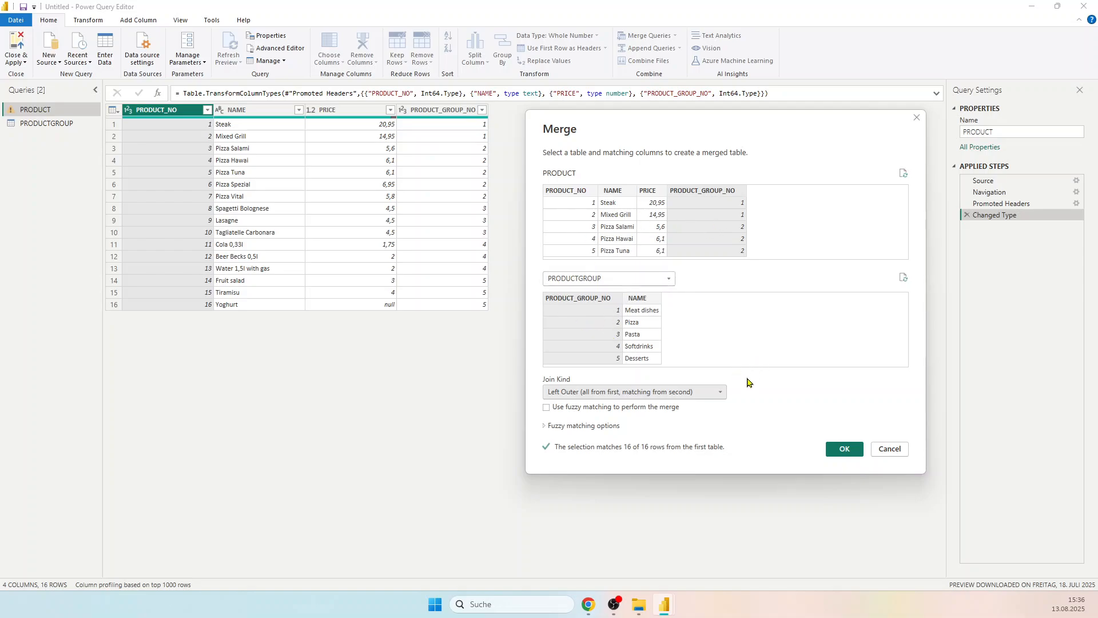
left_click(845, 450)
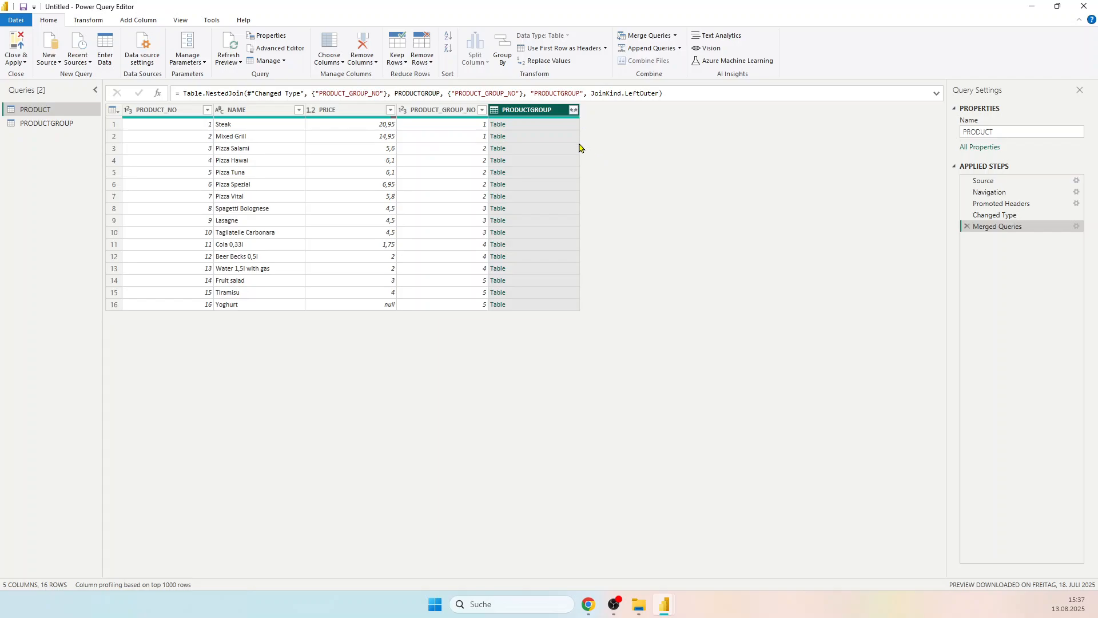
Step: Expand only NAME from the merged PRODUCTGROUP column without the original column name as prefix, and check the result against the PRODUCTGROUP query
left_click(573, 110)
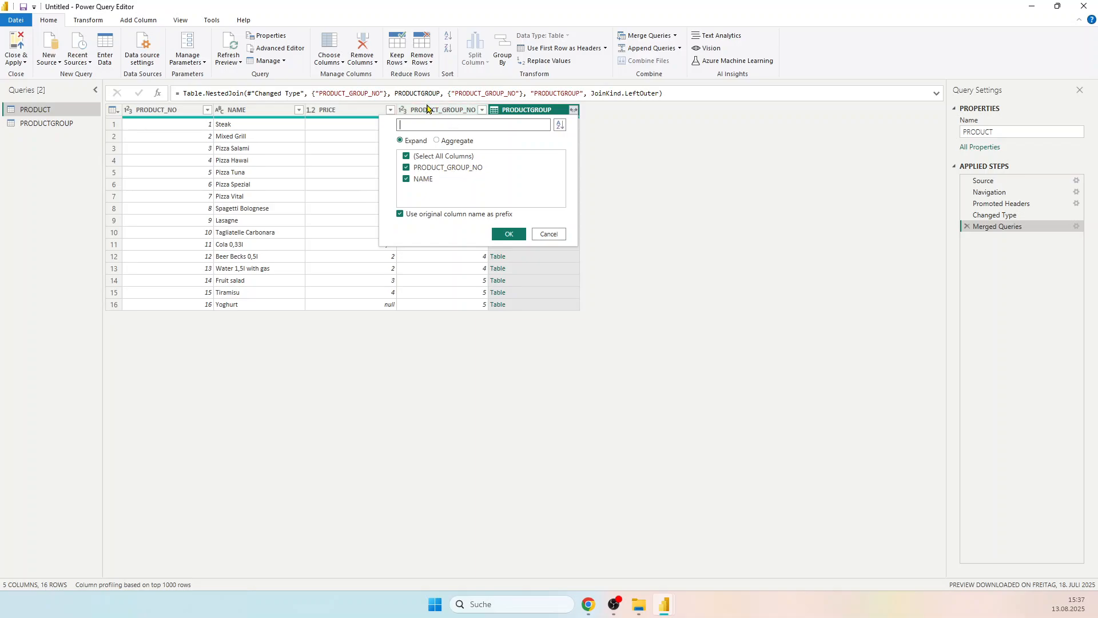
left_click(406, 168)
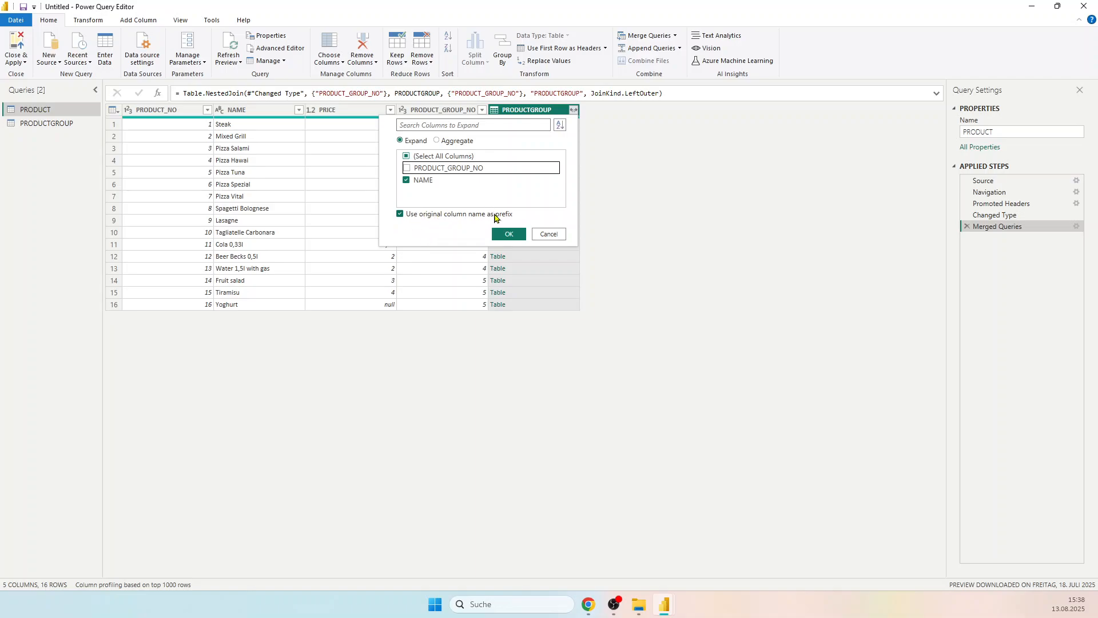
left_click(400, 214)
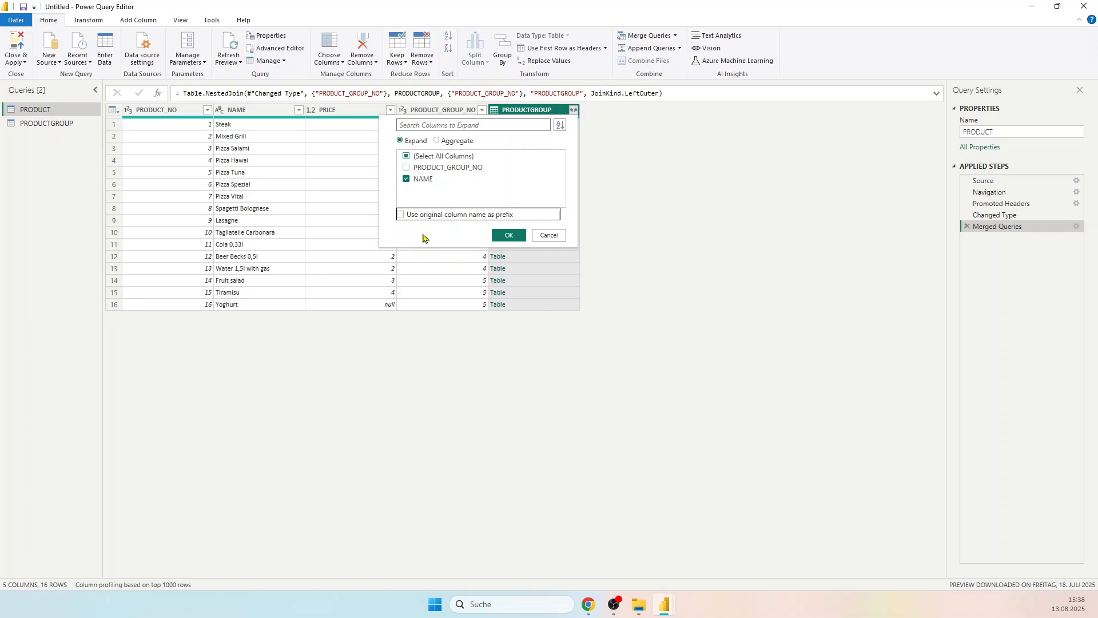
left_click(510, 234)
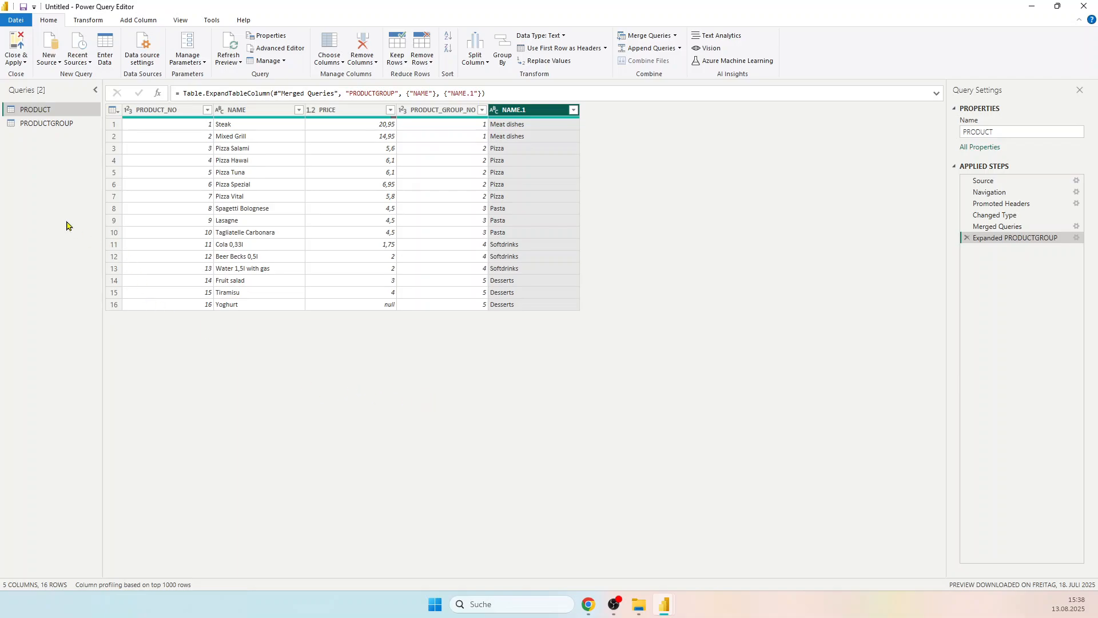
left_click(33, 126)
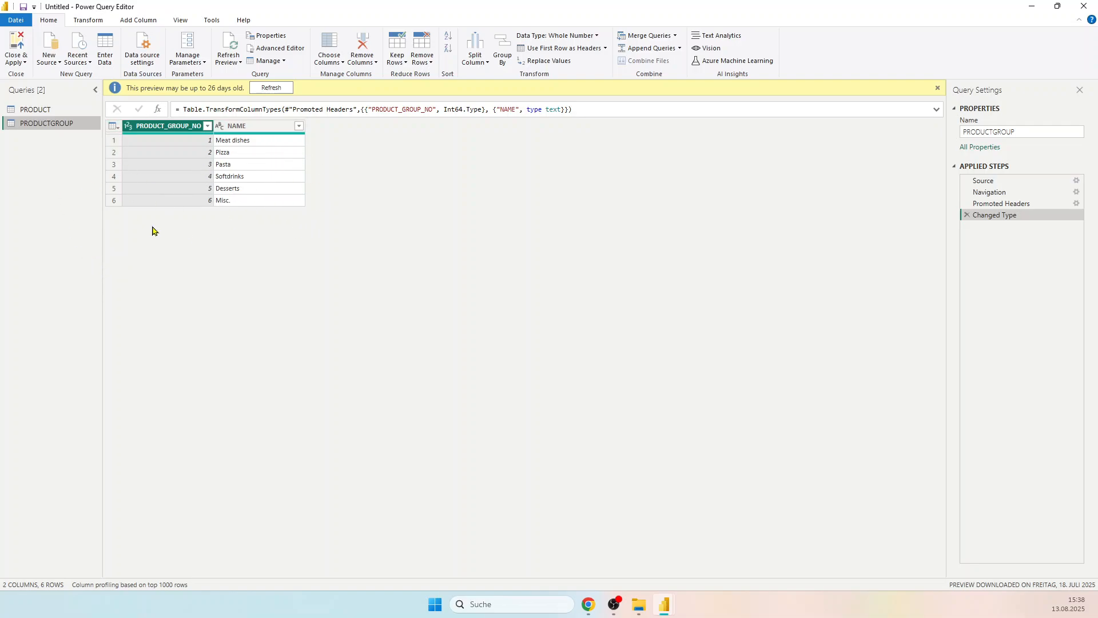
left_click(45, 111)
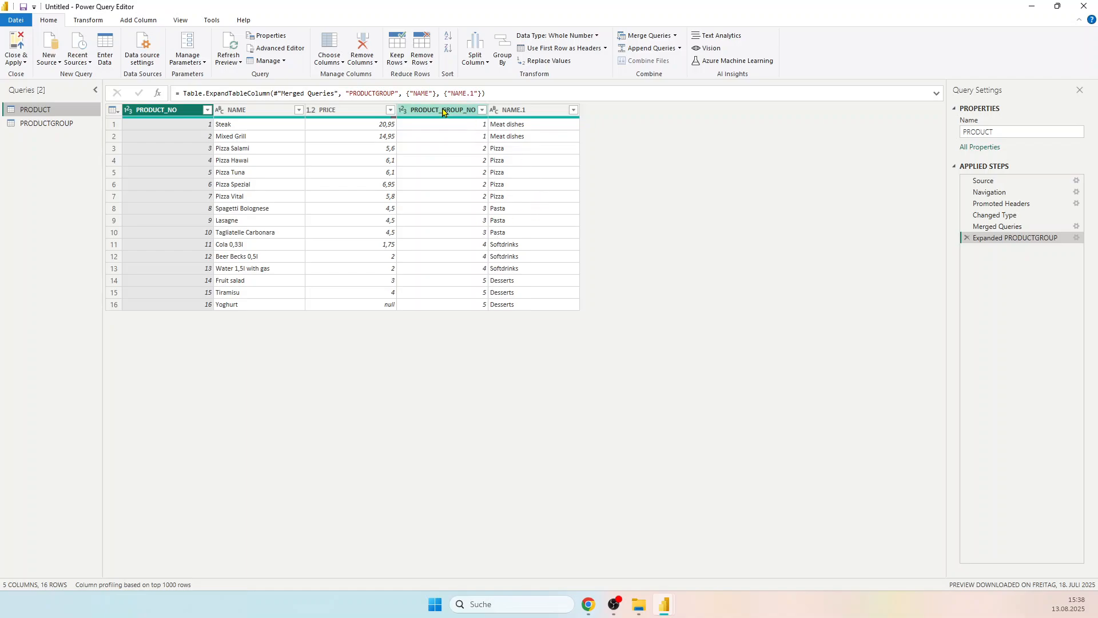